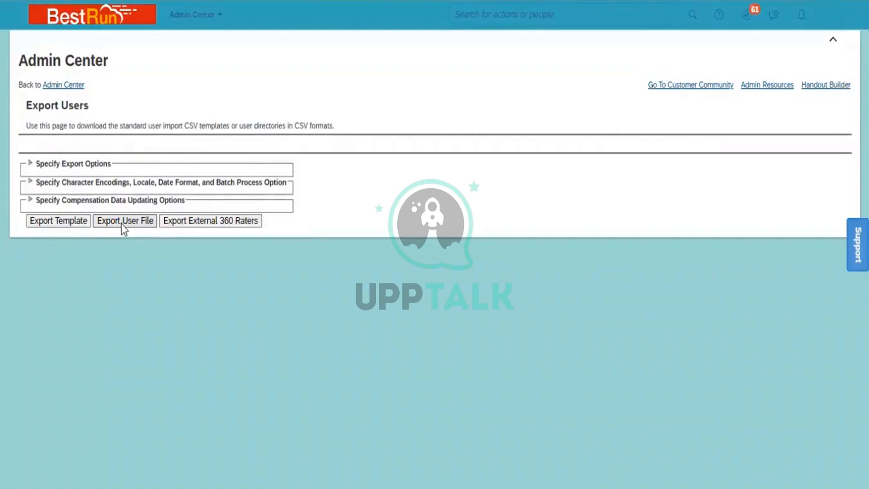
# Export the user file from the Export Users page and open the downloaded UserDirectory zip archive
pyautogui.click(122, 224)
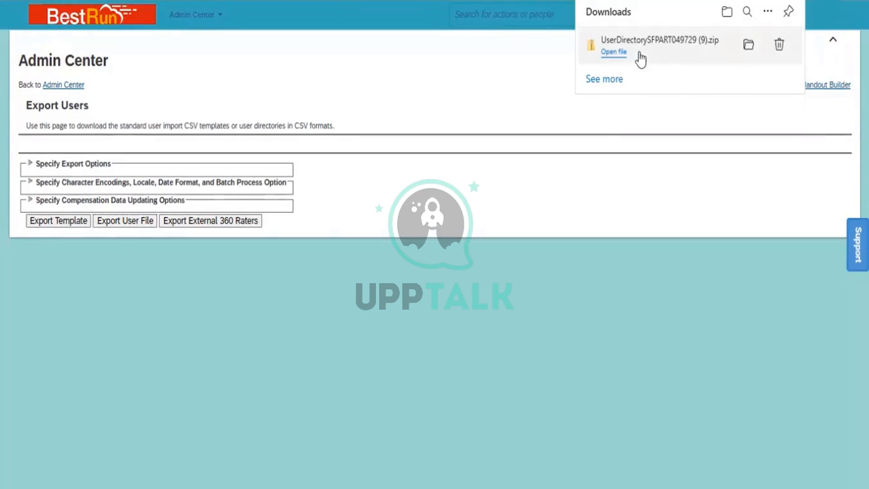
pyautogui.click(652, 45)
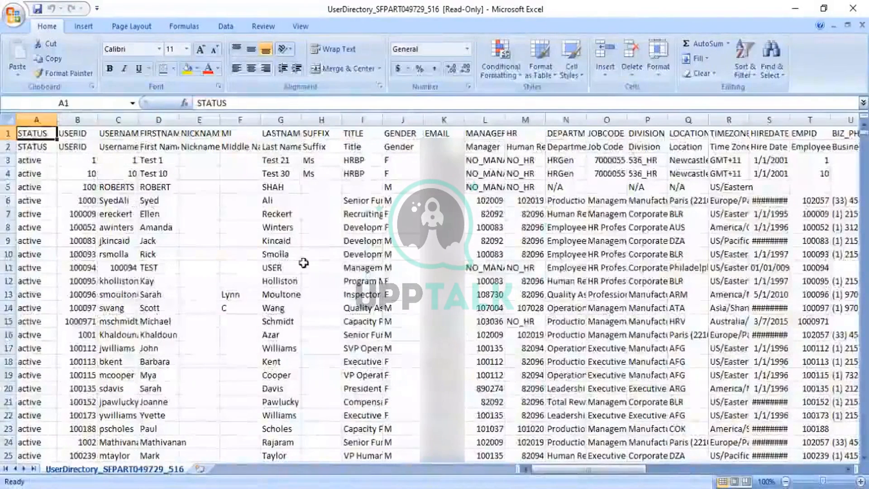
# Examine the header row of the exported user directory from USERID through the name, department and contact columns
pyautogui.click(73, 133)
pyautogui.click(109, 133)
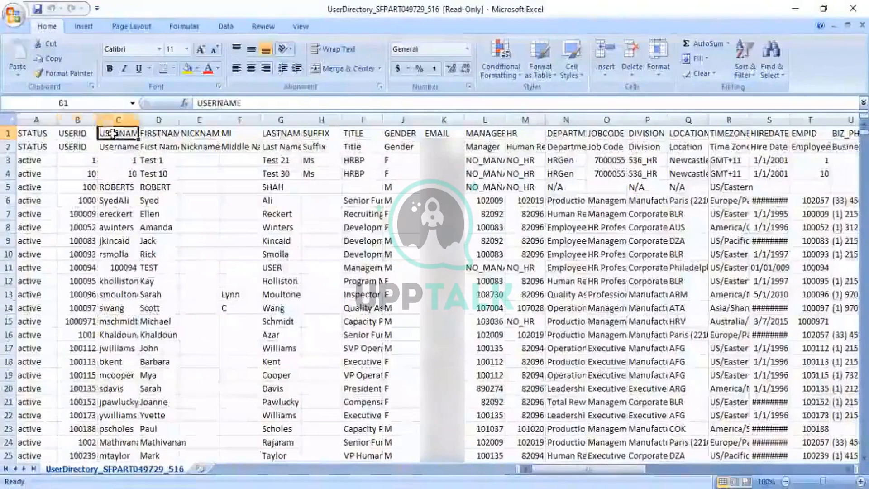
pyautogui.click(164, 131)
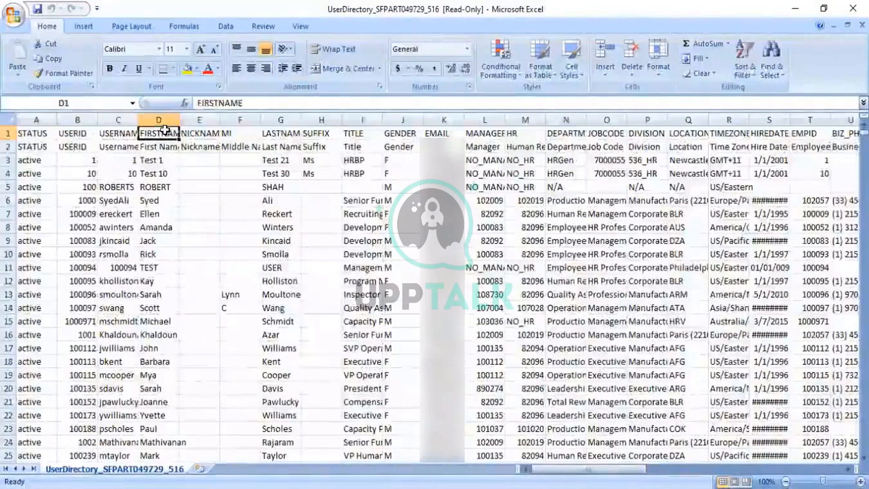
pyautogui.press('Right')
pyautogui.press('Right')
pyautogui.press('Right')
pyautogui.press('Right')
pyautogui.press('Right')
pyautogui.press('Right')
pyautogui.press('Right')
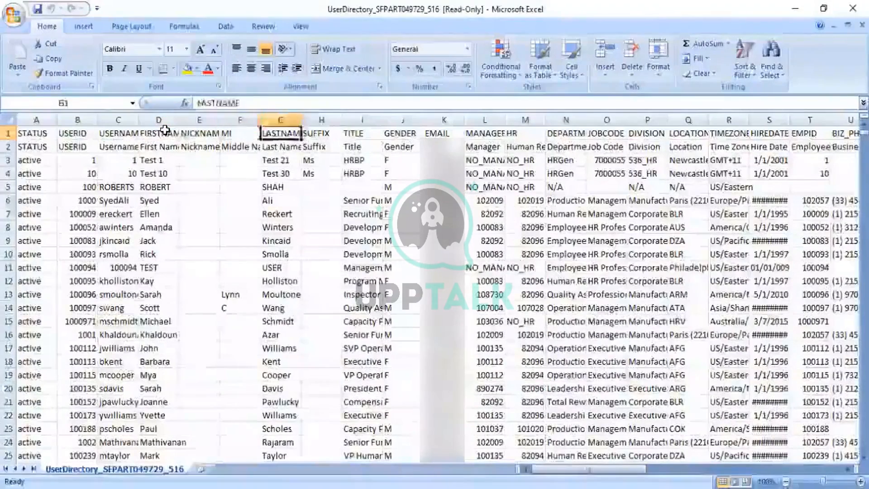
pyautogui.press('Right')
pyautogui.press('Right')
pyautogui.press('Right')
pyautogui.press('Right')
pyautogui.press('Right')
pyautogui.press('Right')
pyautogui.press('Right')
pyautogui.press('Right')
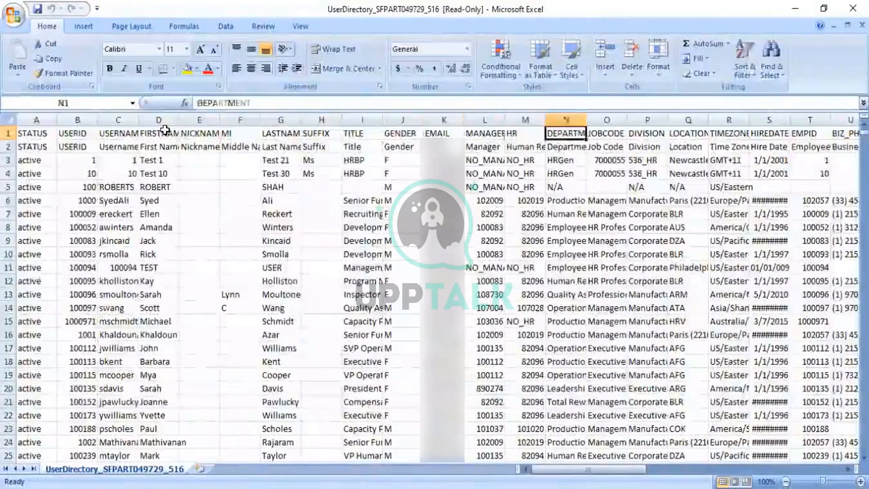
pyautogui.press('Right')
pyautogui.press('Right')
pyautogui.press('Right')
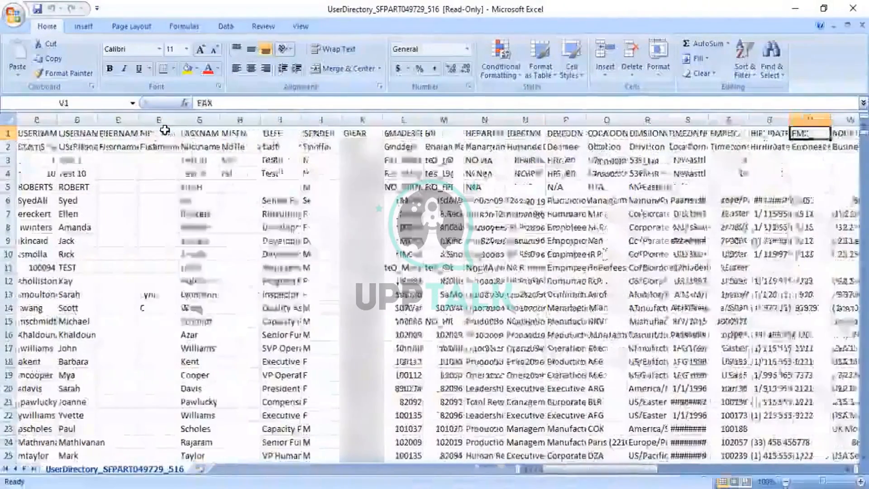
pyautogui.press('Left')
pyautogui.press('Left')
pyautogui.press('Left')
pyautogui.press('Left')
pyautogui.press('Left')
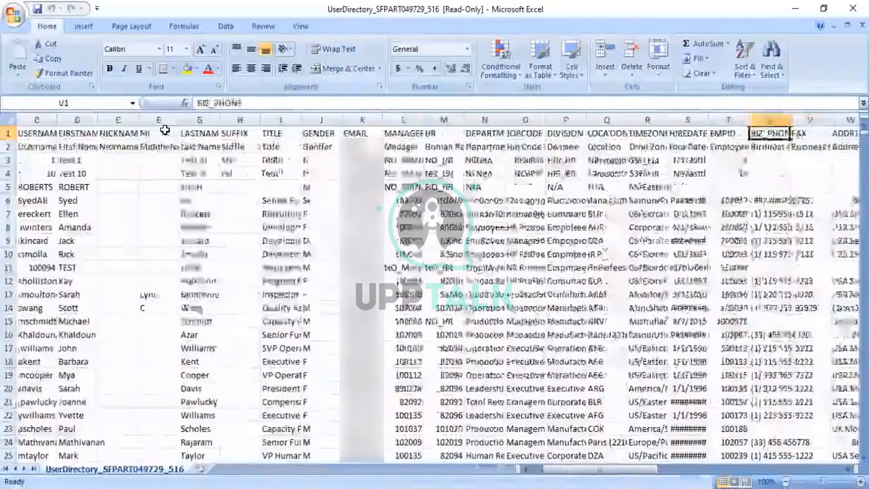
pyautogui.press('Home')
pyautogui.press('Right')
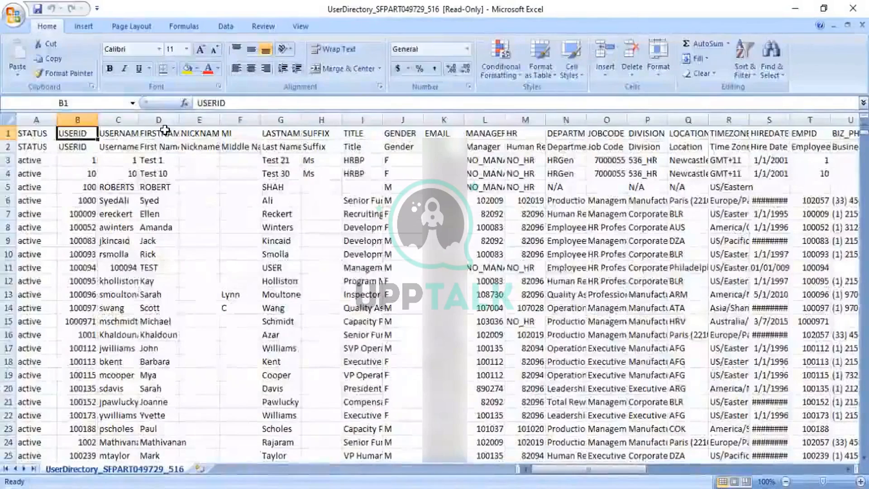
# Examine the status, user ID and username values in the first user rows
pyautogui.press('Down')
pyautogui.press('Down')
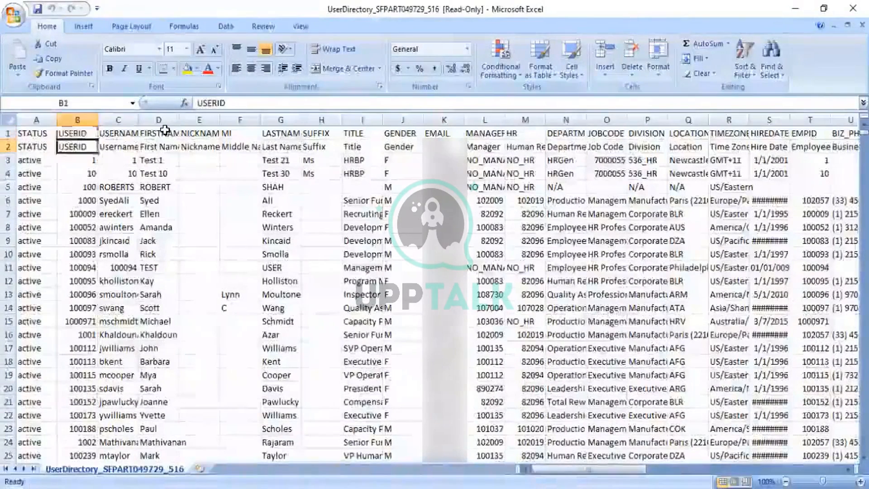
pyautogui.press('Down')
pyautogui.press('Down')
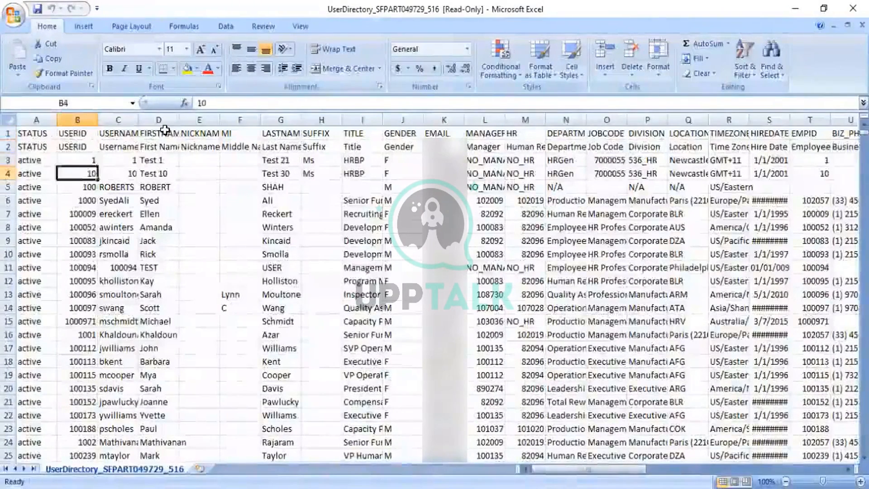
pyautogui.press('Up')
pyautogui.press('Up')
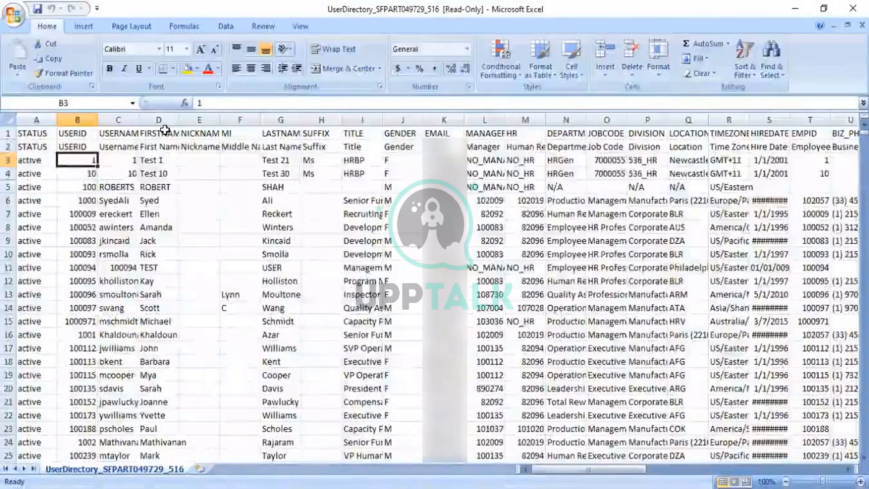
pyautogui.press('Left')
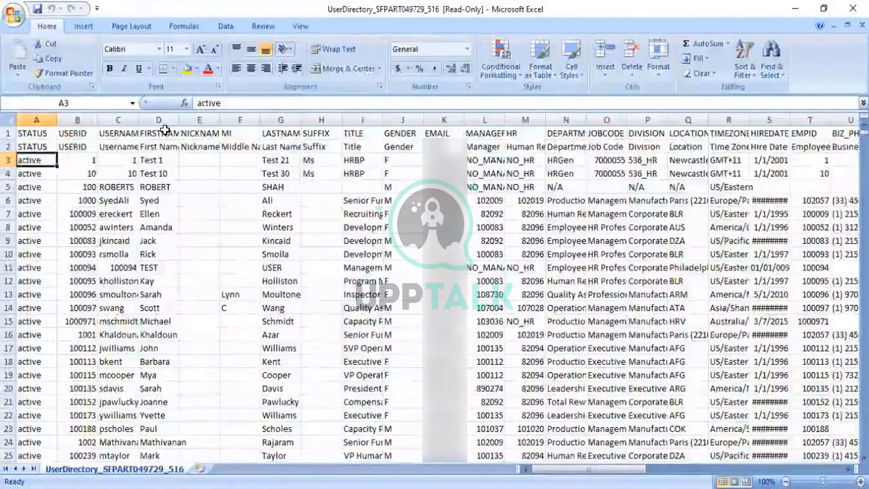
pyautogui.press('Right')
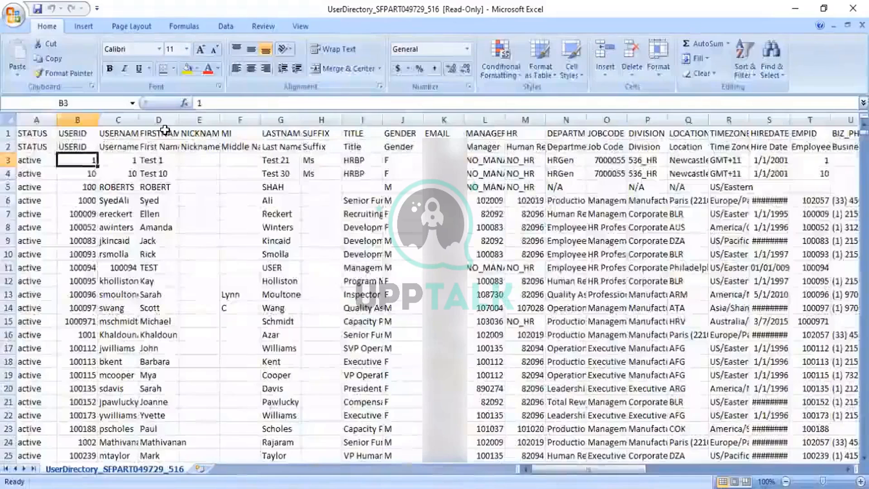
pyautogui.press('Right')
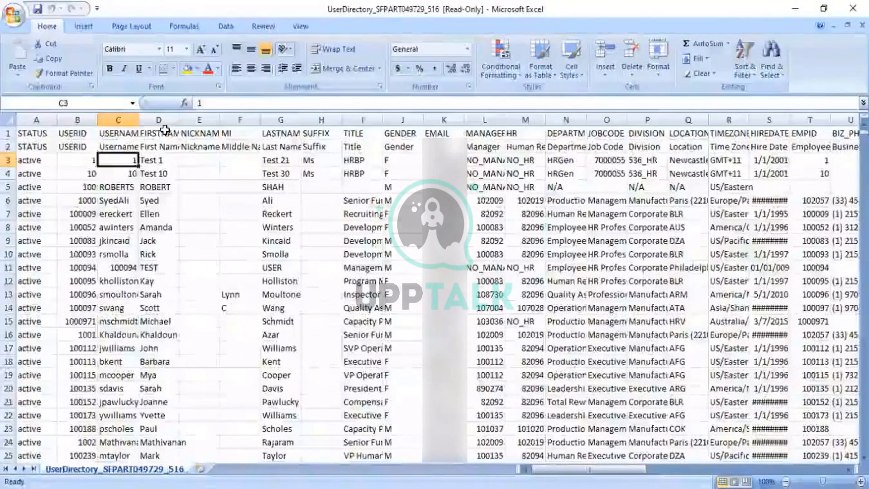
pyautogui.press('Left')
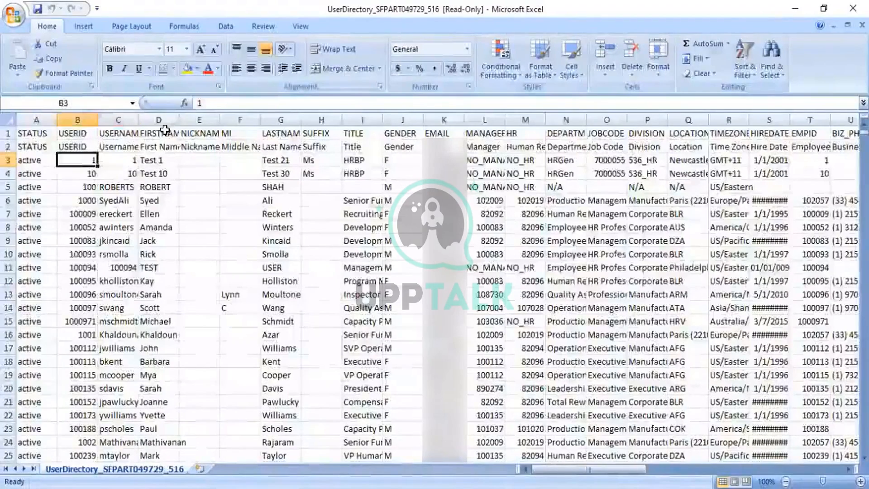
# Look through the remaining columns up to the PROXY header and select the whole PROXY column
pyautogui.press('Right')
pyautogui.press('Right')
pyautogui.press('Right')
pyautogui.press('Right')
pyautogui.press('Right')
pyautogui.press('Right')
pyautogui.press('Right')
pyautogui.press('Right')
pyautogui.press('Right')
pyautogui.press('Right')
pyautogui.press('Right')
pyautogui.press('Right')
pyautogui.press('Right')
pyautogui.press('Right')
pyautogui.press('Right')
pyautogui.press('Right')
pyautogui.press('Right')
pyautogui.press('Right')
pyautogui.press('Right')
pyautogui.press('Right')
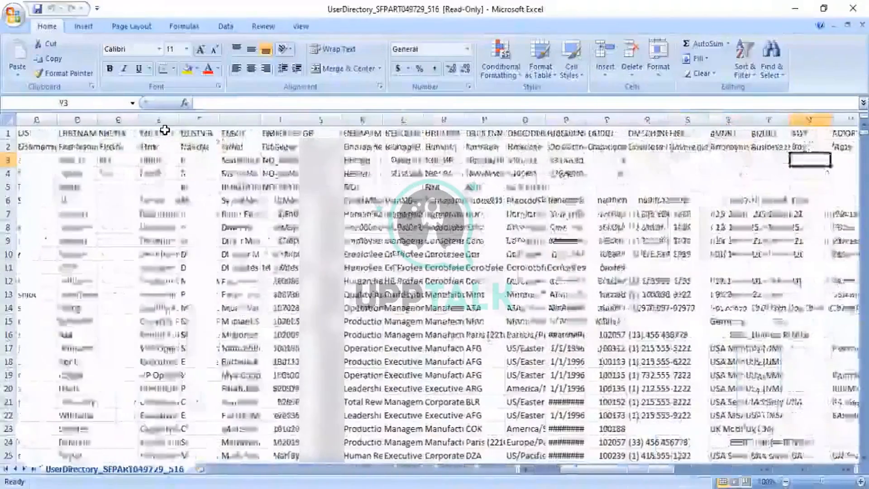
pyautogui.press('Right')
pyautogui.press('Right')
pyautogui.press('Right')
pyautogui.press('Right')
pyautogui.press('Right')
pyautogui.press('Right')
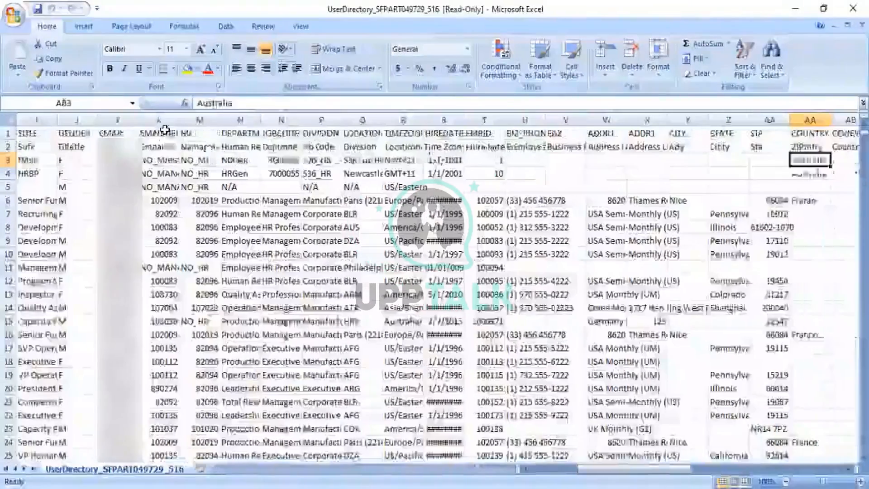
pyautogui.press('Right')
pyautogui.press('Right')
pyautogui.press('Right')
pyautogui.press('Right')
pyautogui.press('Right')
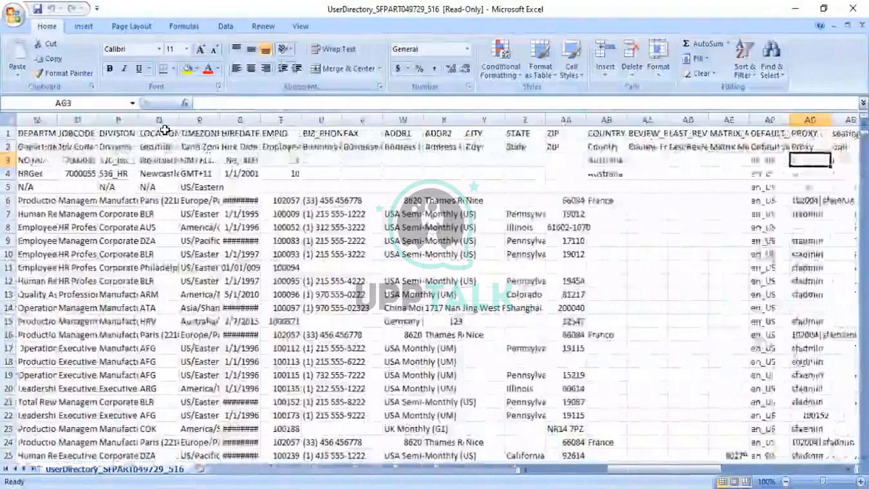
pyautogui.press('Up')
pyautogui.press('Up')
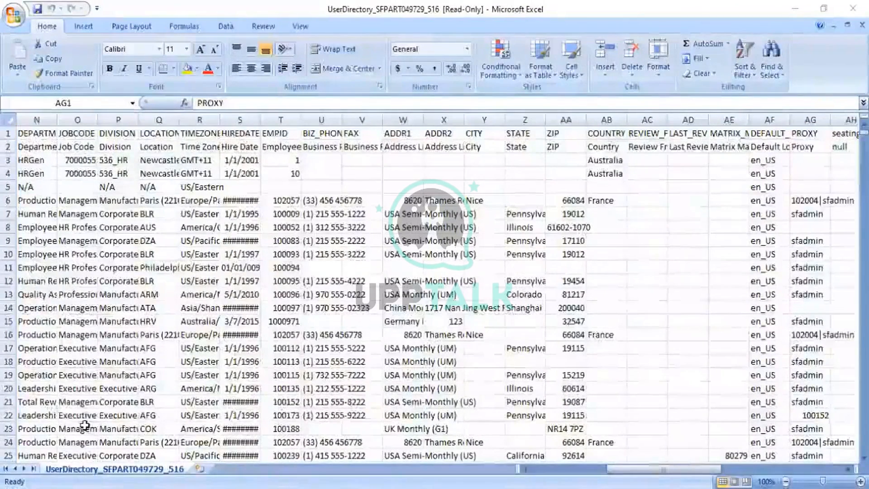
pyautogui.click(809, 119)
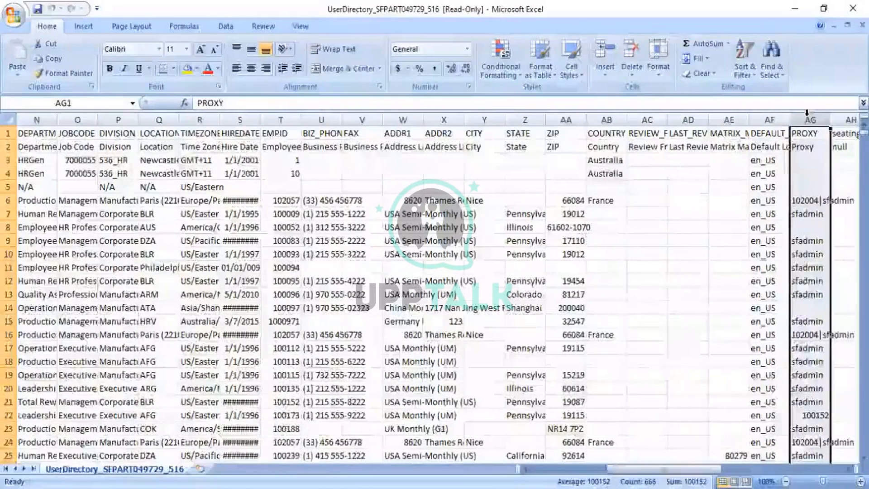
# Review the file types available for saving a copy of the user directory, and leave without saving
pyautogui.click(17, 20)
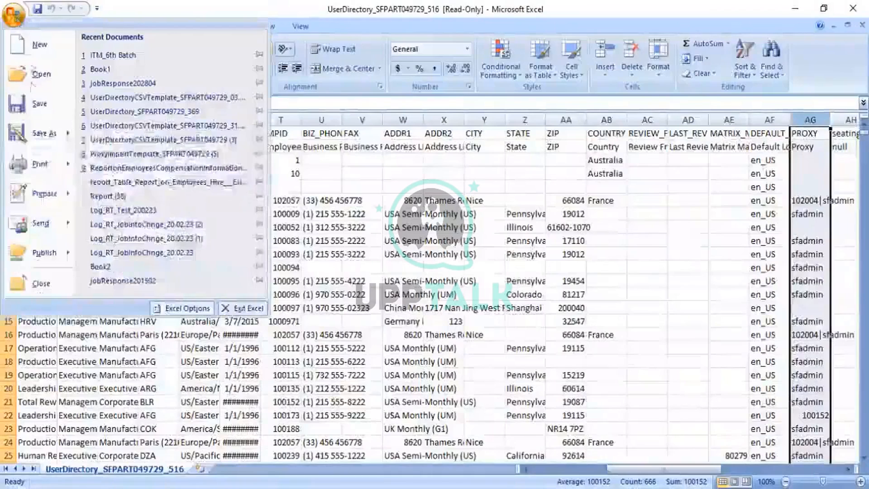
pyautogui.moveTo(54, 136)
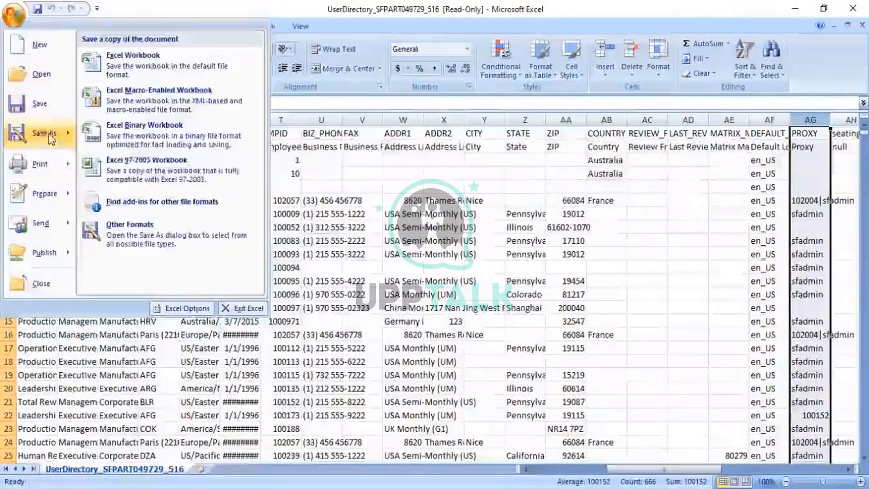
pyautogui.click(130, 228)
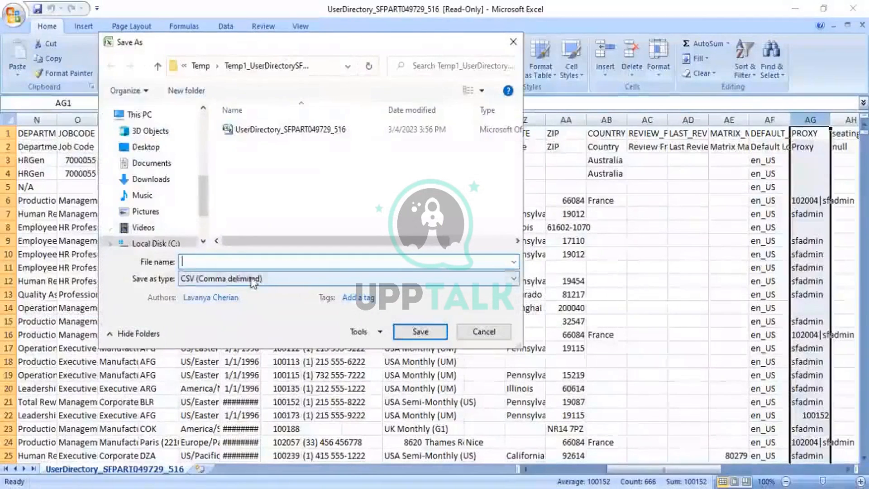
pyautogui.click(255, 279)
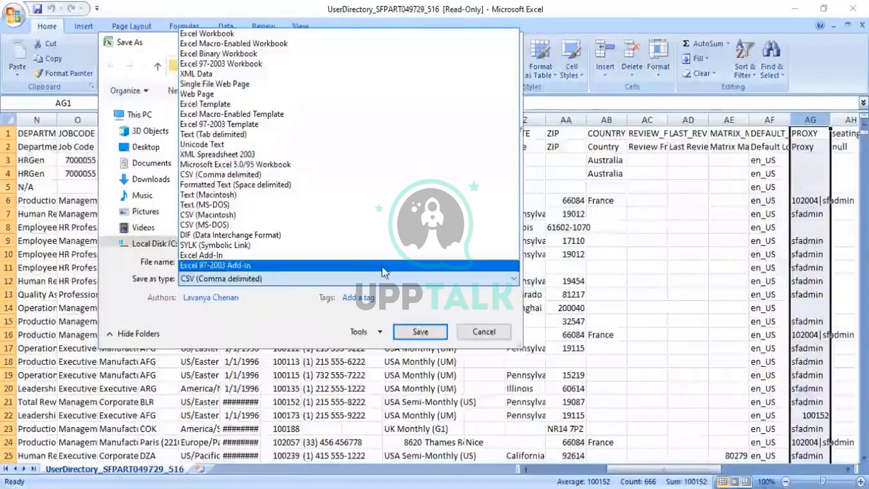
pyautogui.click(479, 328)
pyautogui.click(486, 332)
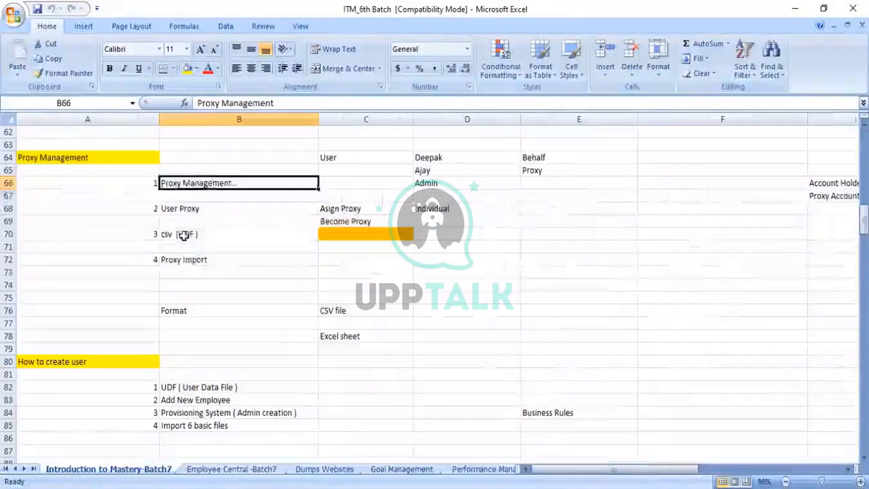
# Review the csv (UDF) and Proxy Management entries in the ITM_6th Batch workbook's proxy notes
pyautogui.click(181, 234)
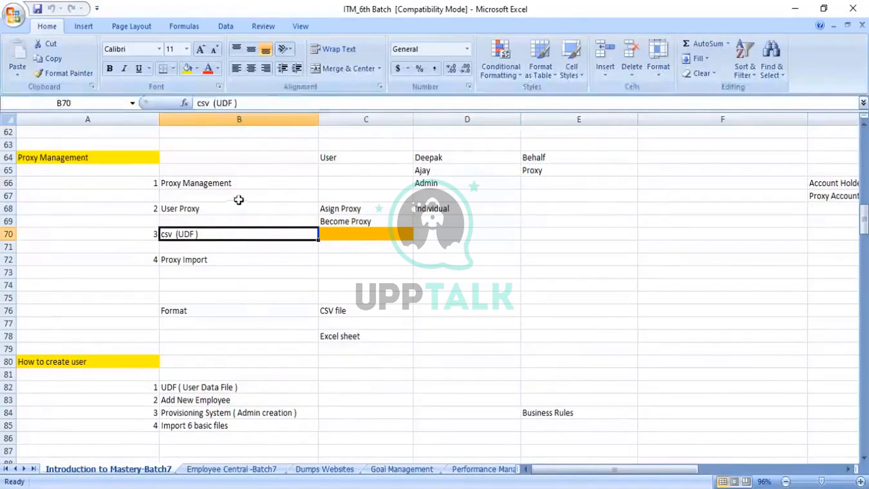
pyautogui.click(222, 185)
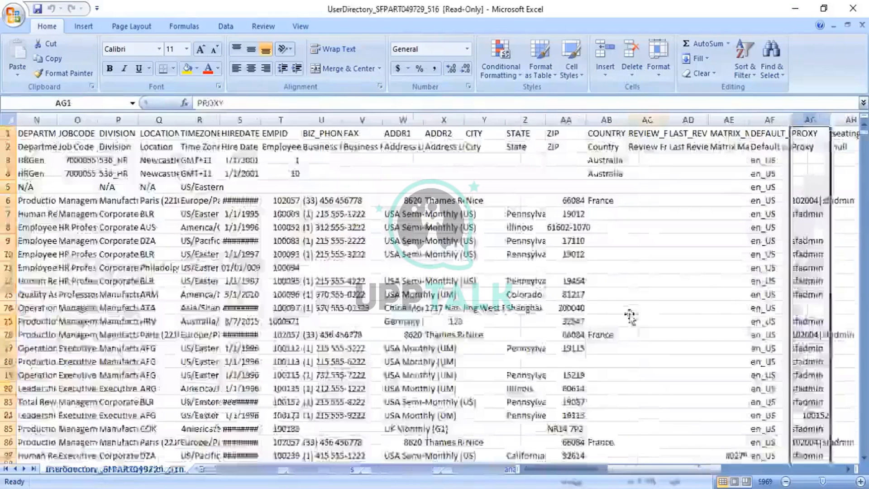
# Return to the UserDirectory export and find the employee's record by username
pyautogui.click(630, 317)
pyautogui.press('Home')
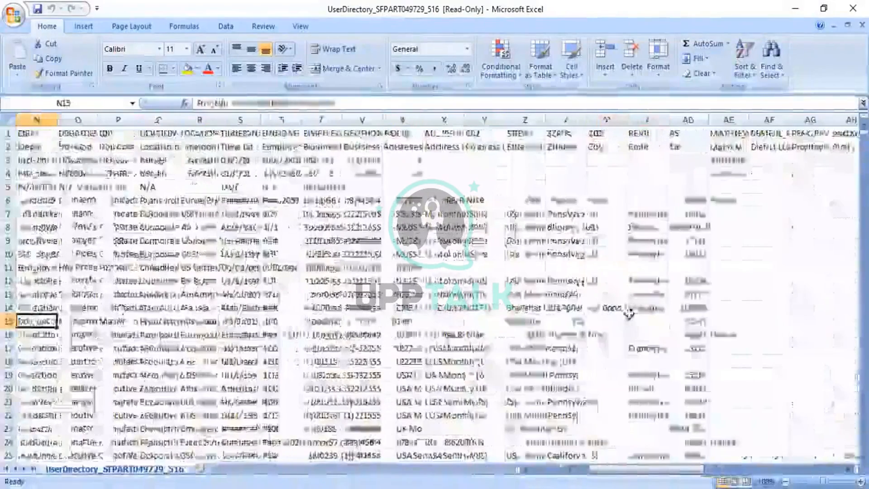
pyautogui.press('Left')
pyautogui.press('Left')
pyautogui.press('Left')
pyautogui.press('Left')
pyautogui.press('Left')
pyautogui.press('Left')
pyautogui.press('Left')
pyautogui.press('Left')
pyautogui.press('Left')
pyautogui.press('Left')
pyautogui.press('Left')
pyautogui.press('Left')
pyautogui.press('Left')
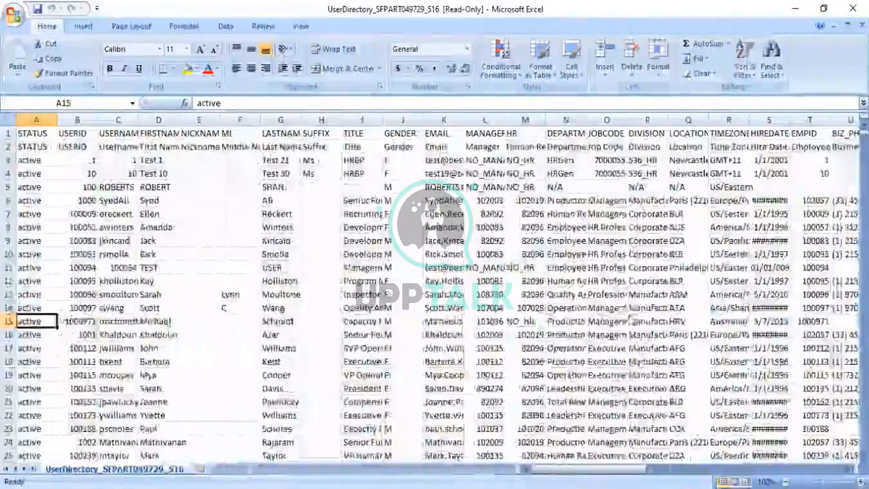
pyautogui.hotkey('ctrl', 'f')
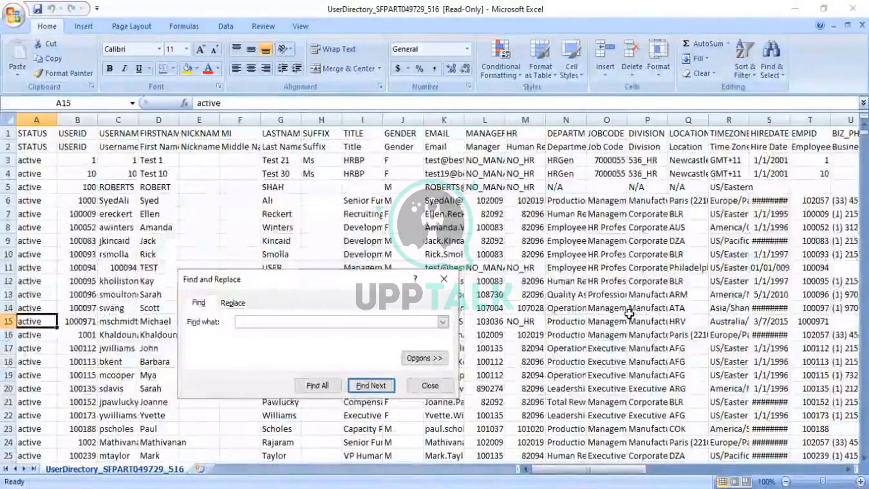
pyautogui.write('rah')
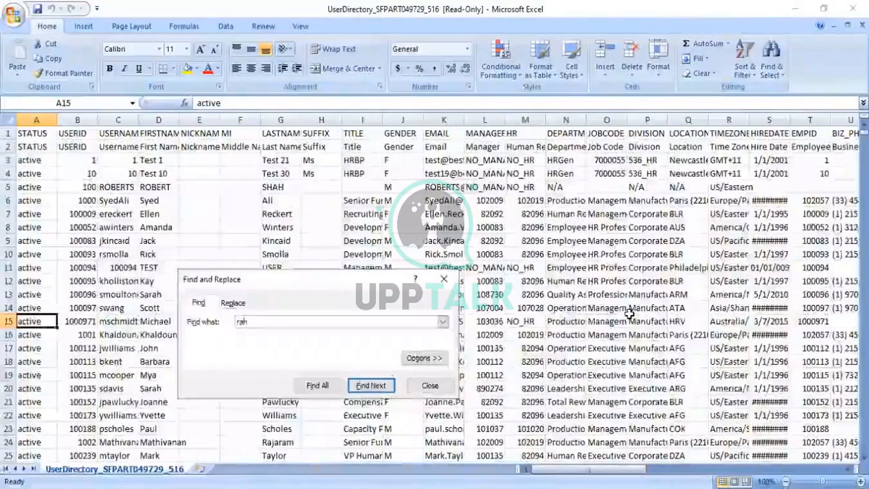
pyautogui.write('iad')
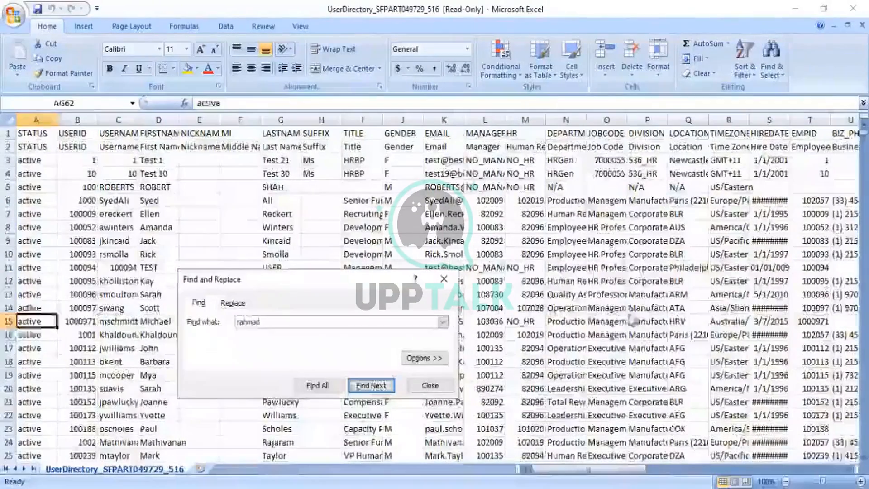
pyautogui.press('Return')
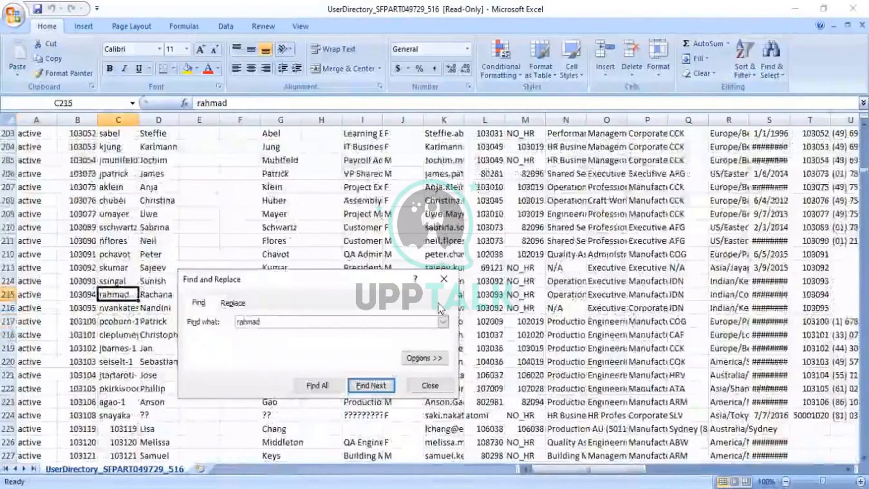
pyautogui.click(437, 284)
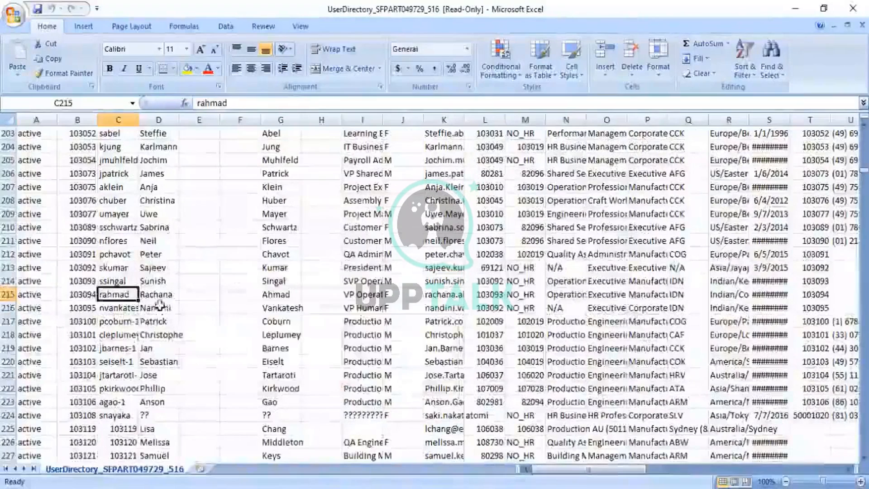
# Compare the two neighbouring employee records in rows 215 and 216 of the user directory
pyautogui.click(168, 295)
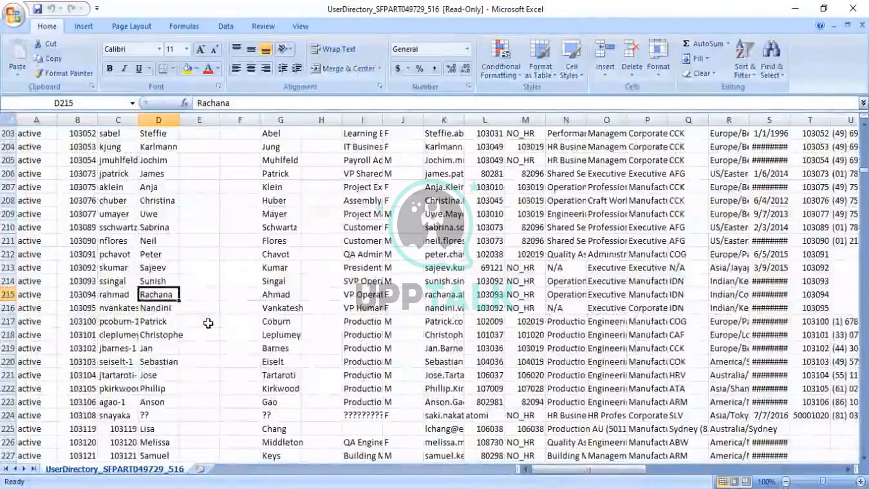
pyautogui.click(160, 308)
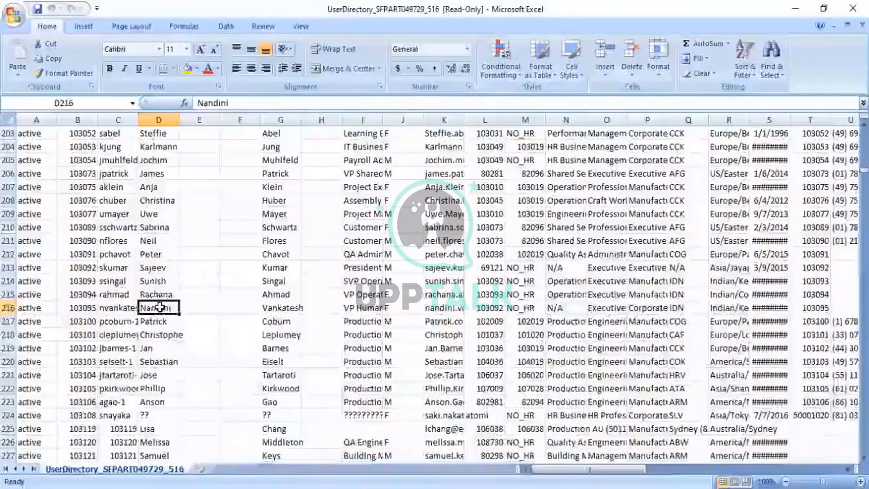
pyautogui.click(160, 294)
pyautogui.click(160, 307)
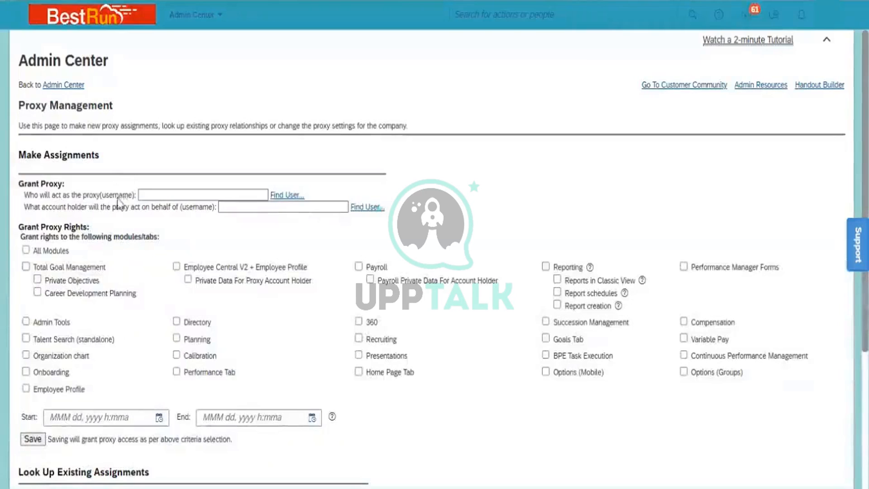
# Copy the username from row 216 of the UserDirectory export into SuccessFactors Proxy Management as the user who will act as proxy
pyautogui.click(161, 194)
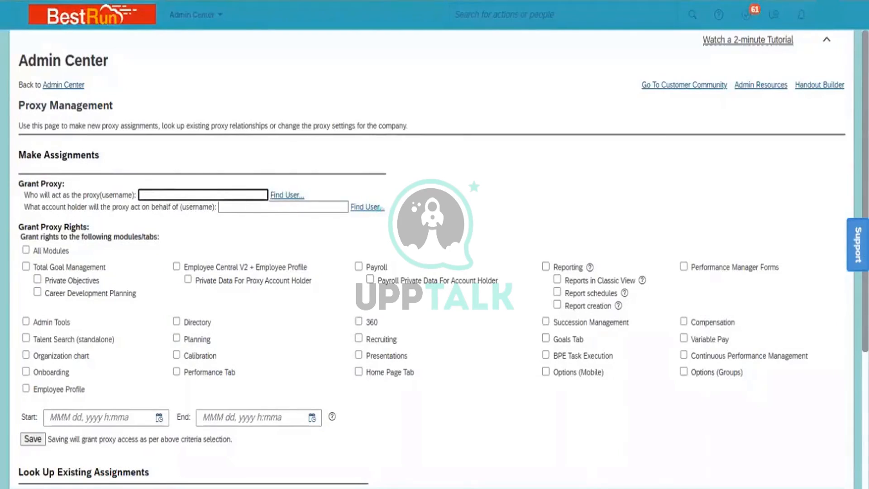
pyautogui.hotkey('alt', 'Tab')
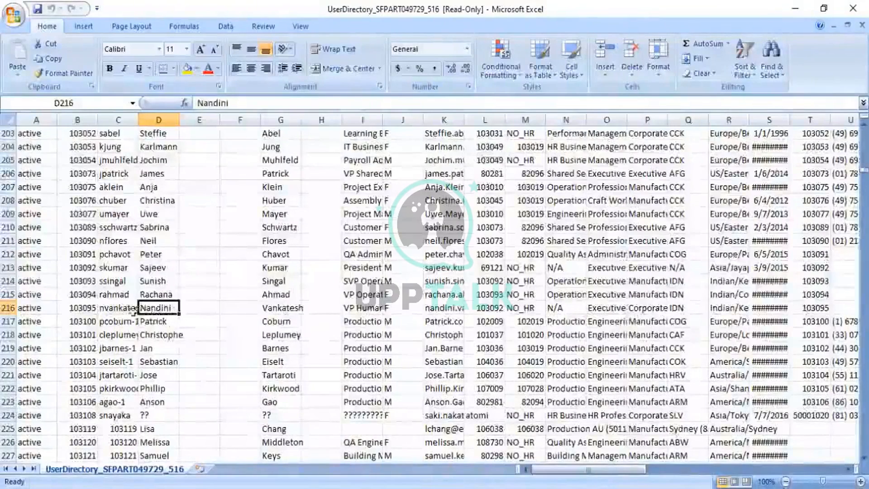
pyautogui.click(119, 307)
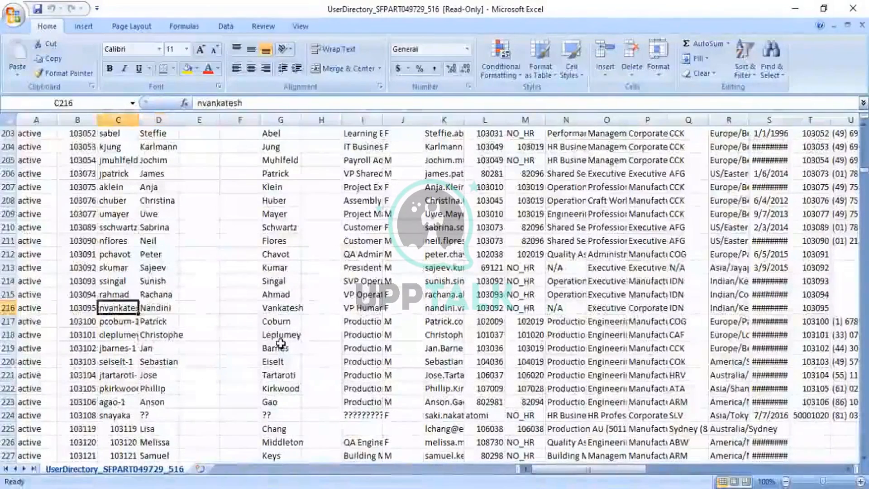
pyautogui.hotkey('ctrl', 'c')
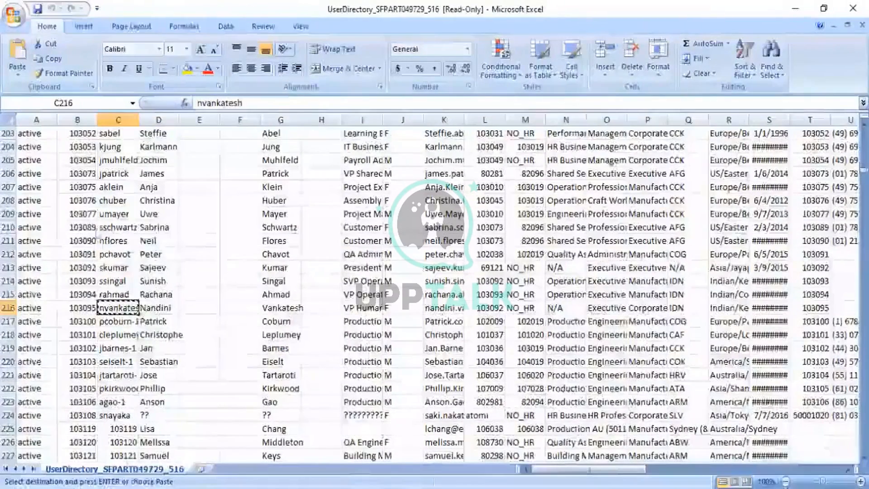
pyautogui.hotkey('alt', 'Tab')
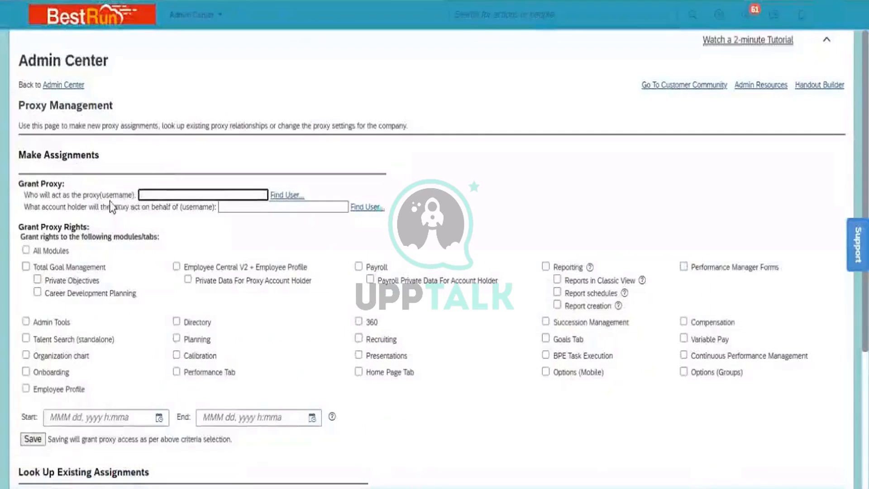
pyautogui.hotkey('ctrl', 'v')
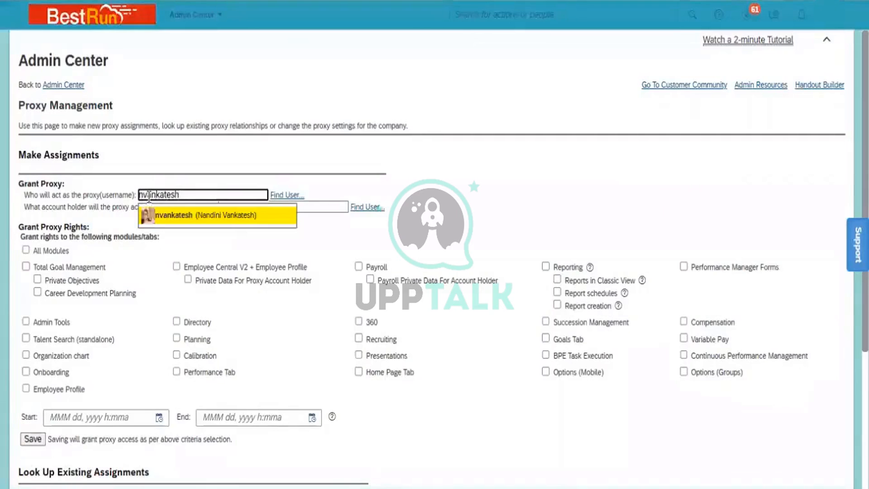
pyautogui.click(195, 213)
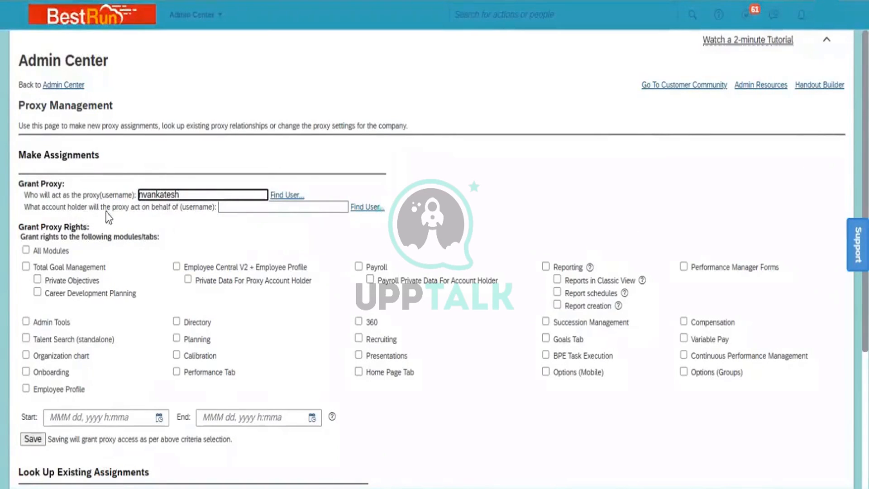
# Copy the username from row 215 of the UserDirectory export into Proxy Management as the account holder the proxy acts on behalf of
pyautogui.click(234, 207)
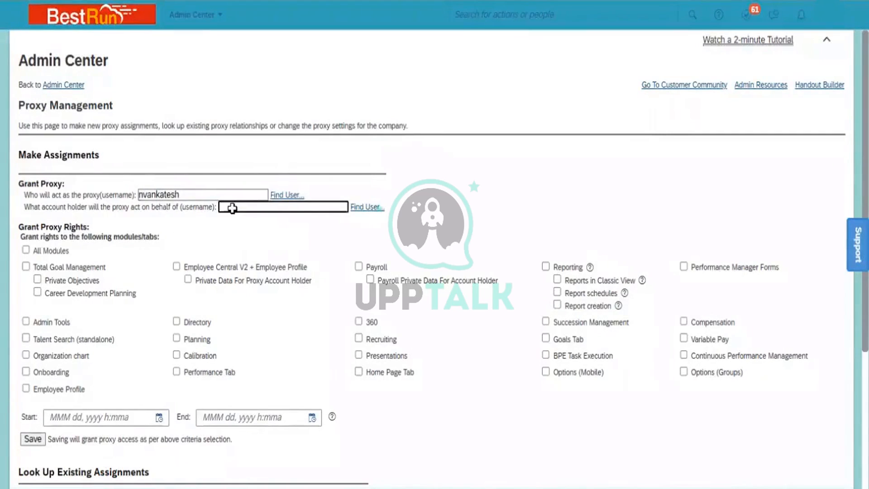
pyautogui.hotkey('alt', 'Tab')
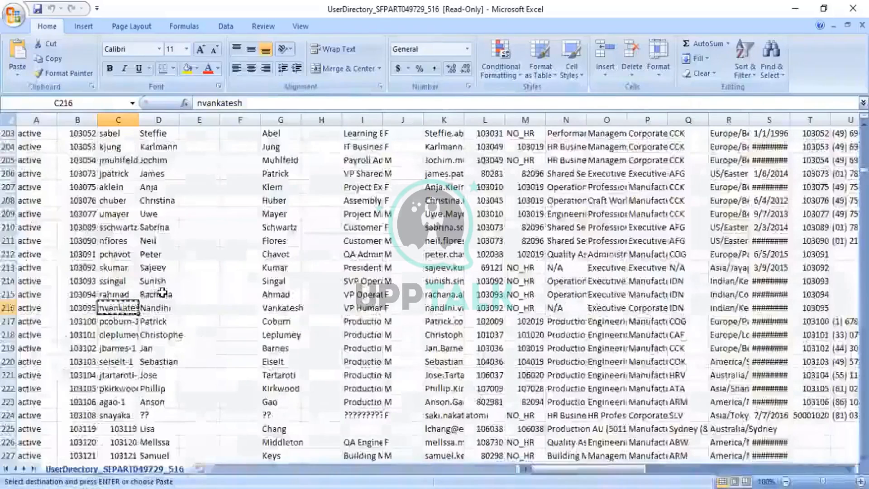
pyautogui.click(162, 293)
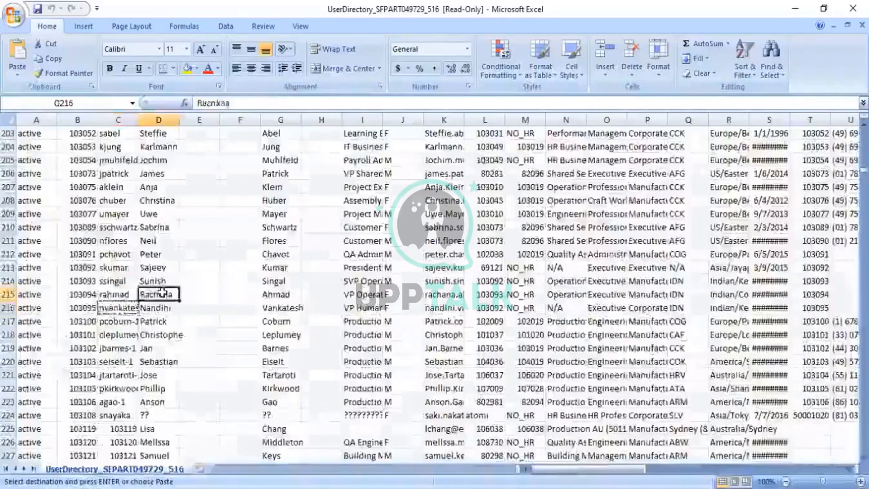
pyautogui.click(116, 292)
pyautogui.hotkey('ctrl', 'c')
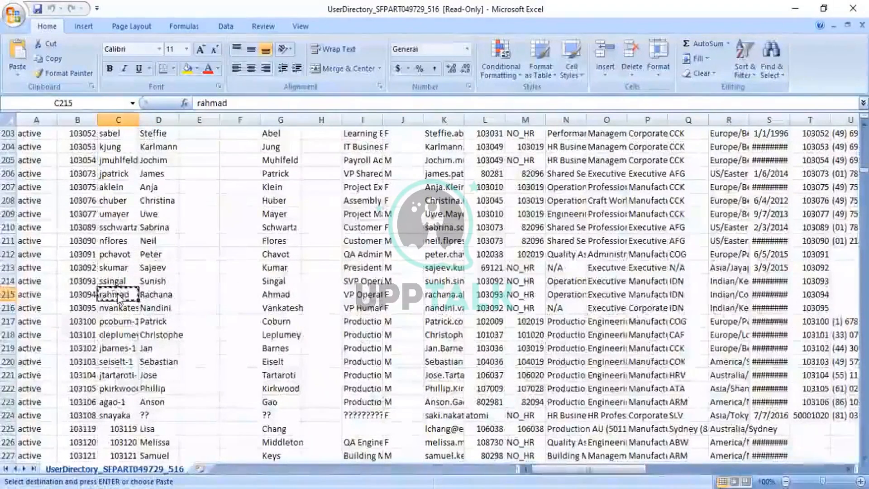
pyautogui.hotkey('alt', 'Tab')
pyautogui.hotkey('ctrl', 'v')
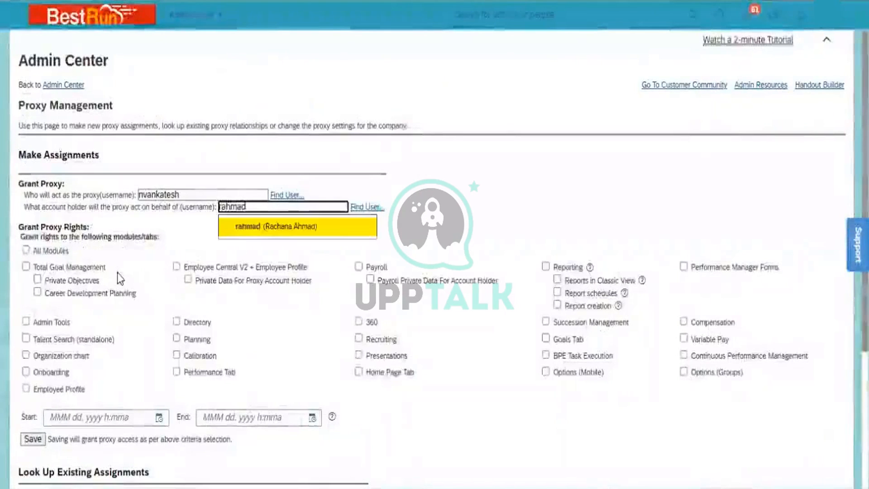
pyautogui.click(263, 227)
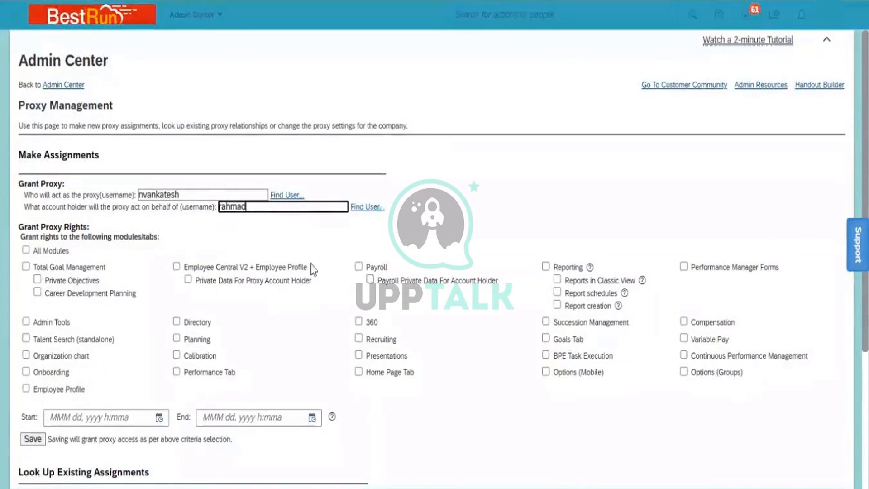
# Grant the proxy Payroll rights including Payroll Private Data For Account Holder, and save and confirm the assignment
pyautogui.click(359, 266)
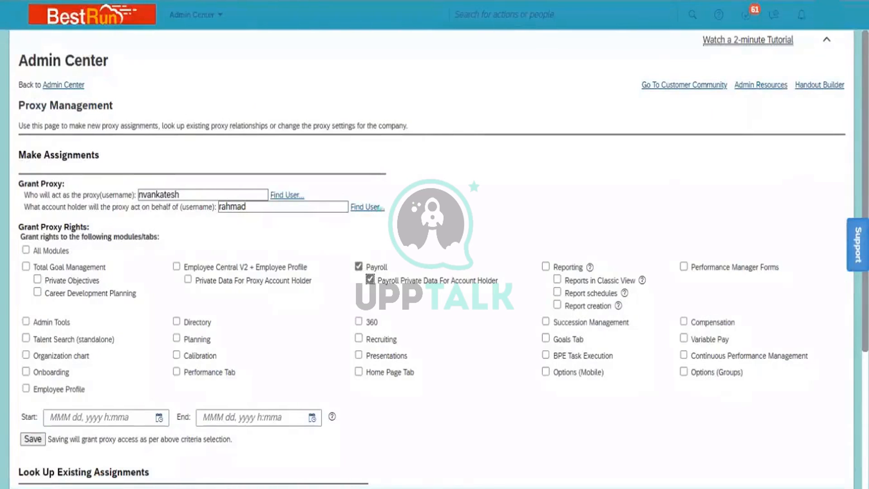
pyautogui.scroll(-3, 434, 244)
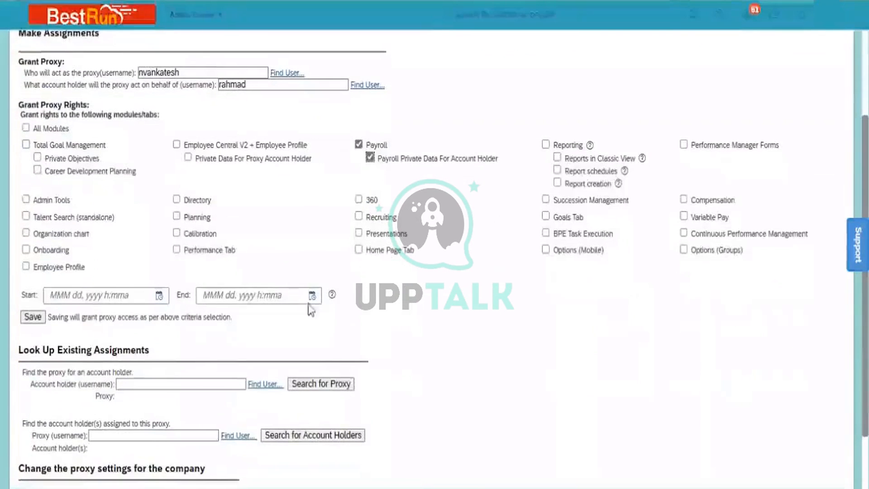
pyautogui.click(30, 320)
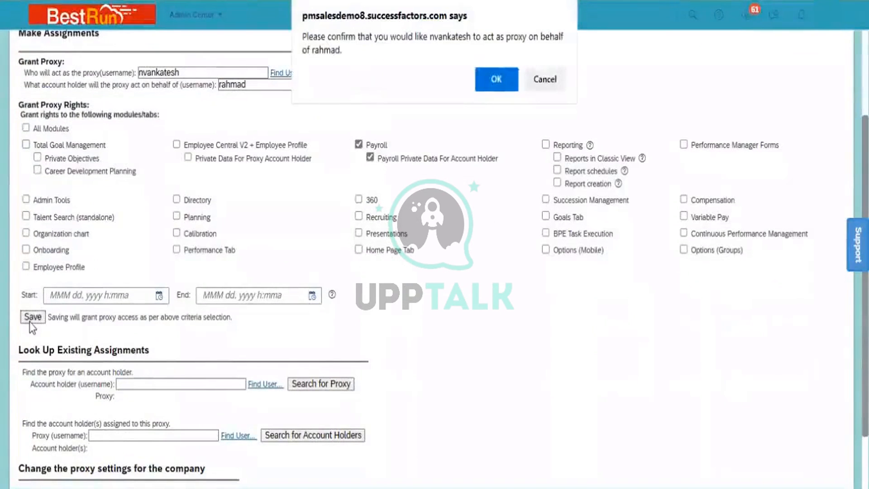
pyautogui.click(495, 76)
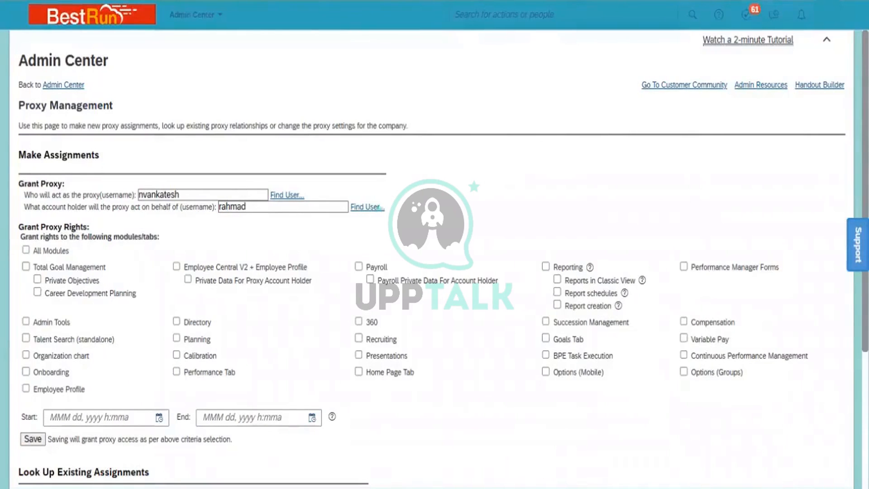
# Start a lookup of the proxy assigned to an account holder under Look Up Existing Assignments
pyautogui.scroll(-4, 847, 291)
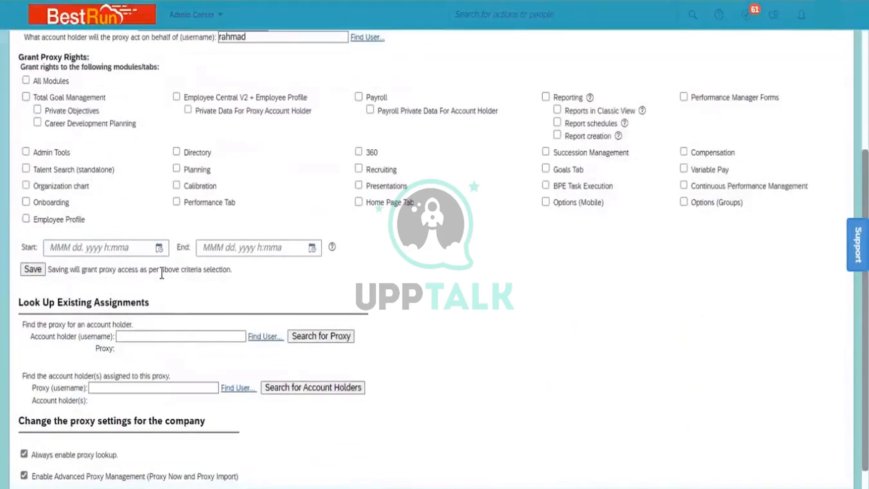
pyautogui.click(122, 336)
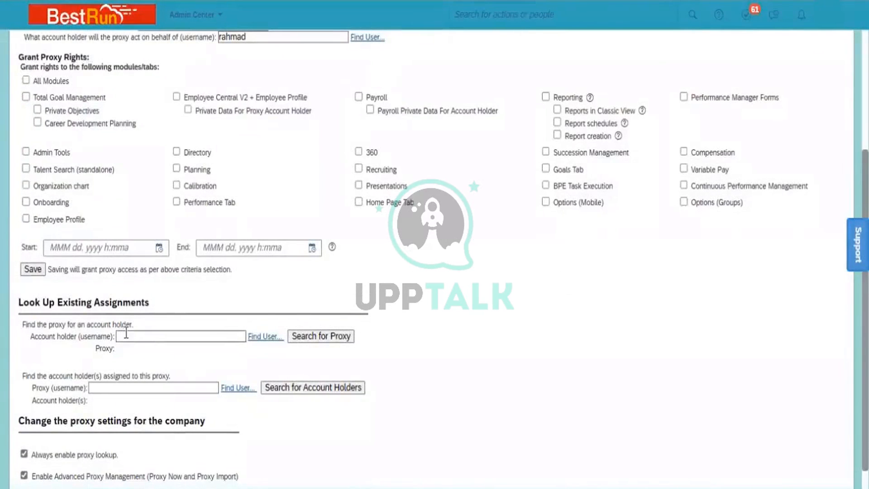